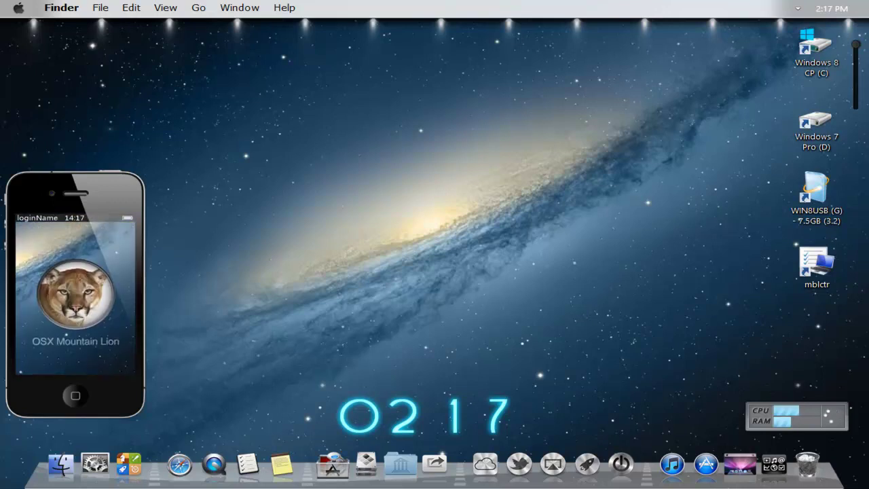
# Bring up the Apps screen with Win+Q, then dismiss it to reveal the Mac-themed desktop
pyautogui.press('super+q')
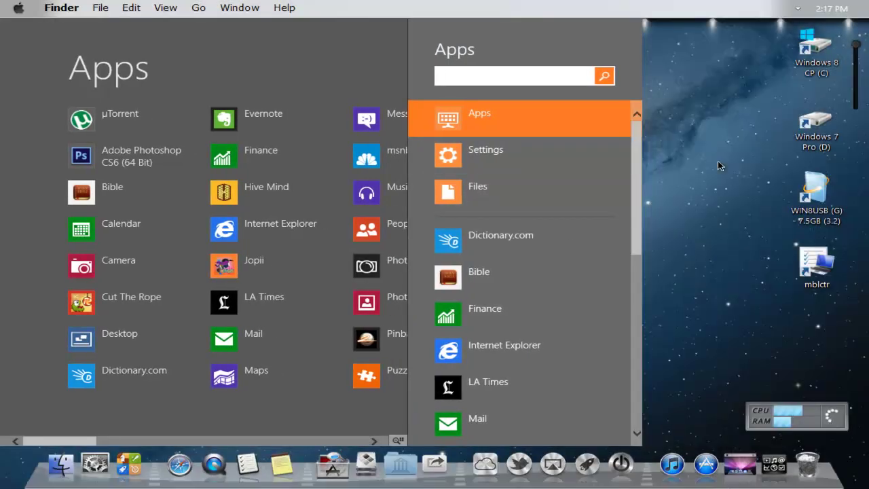
pyautogui.click(717, 161)
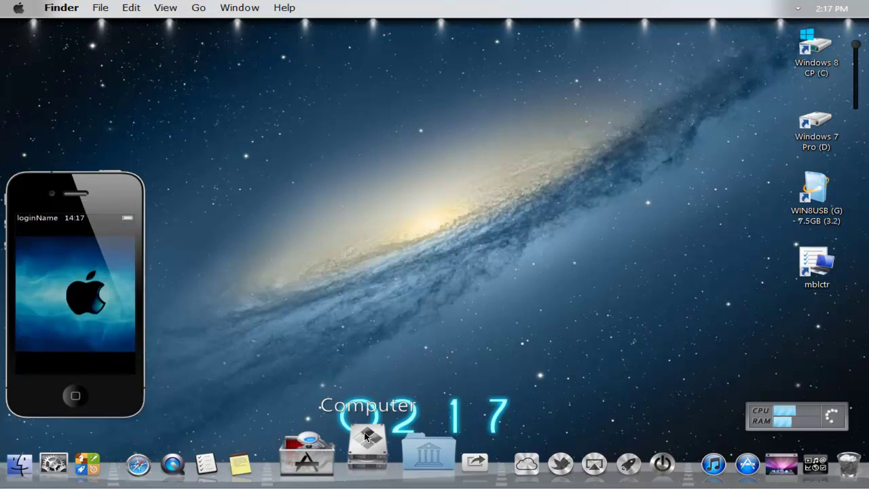
pyautogui.click(365, 436)
pyautogui.click(364, 259)
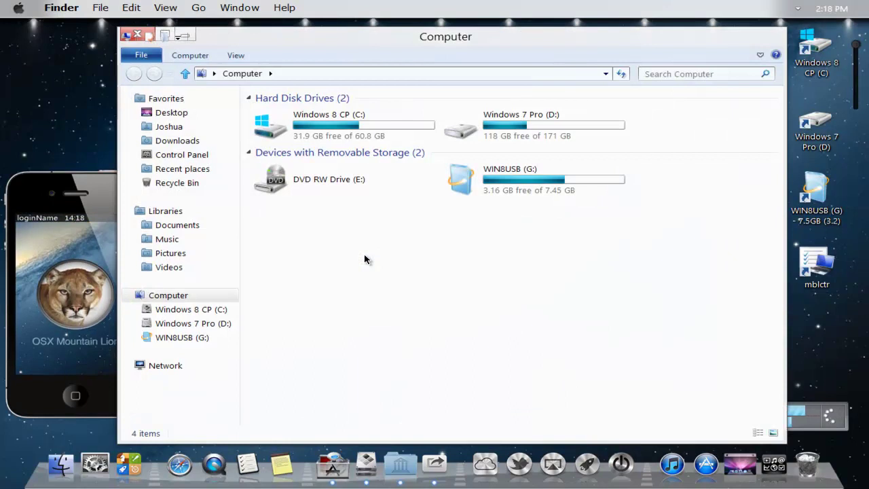
pyautogui.click(169, 113)
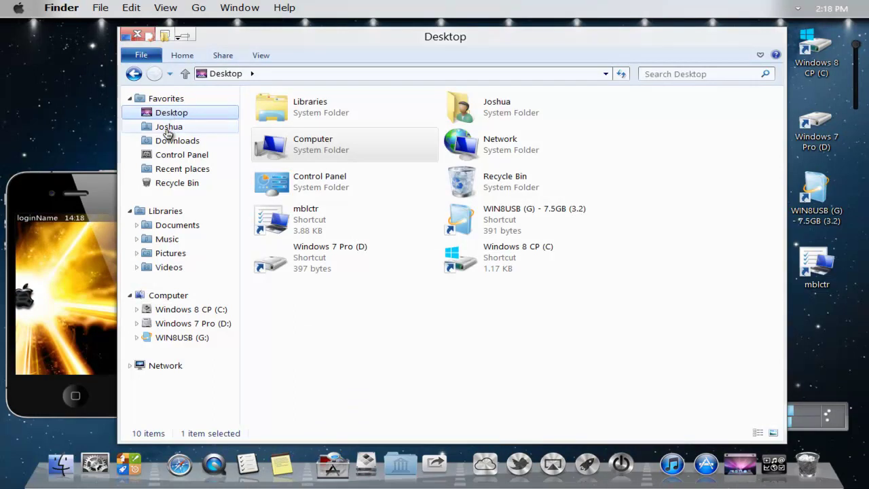
pyautogui.click(168, 159)
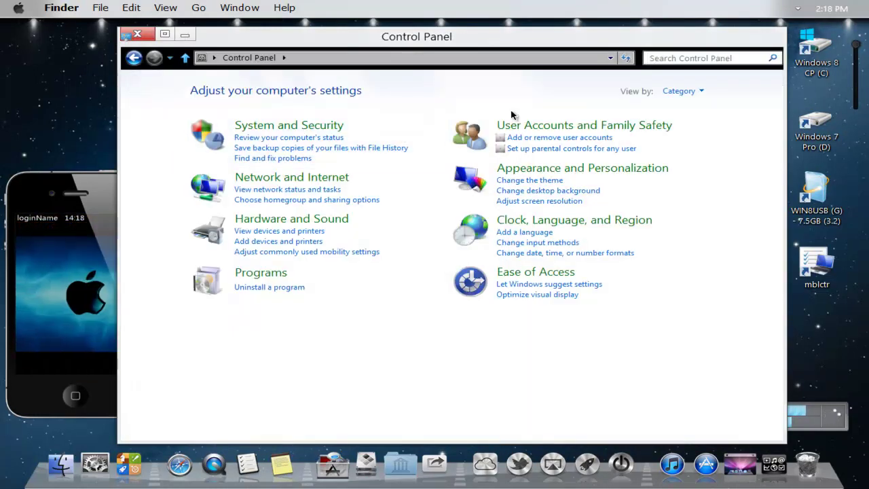
pyautogui.click(137, 34)
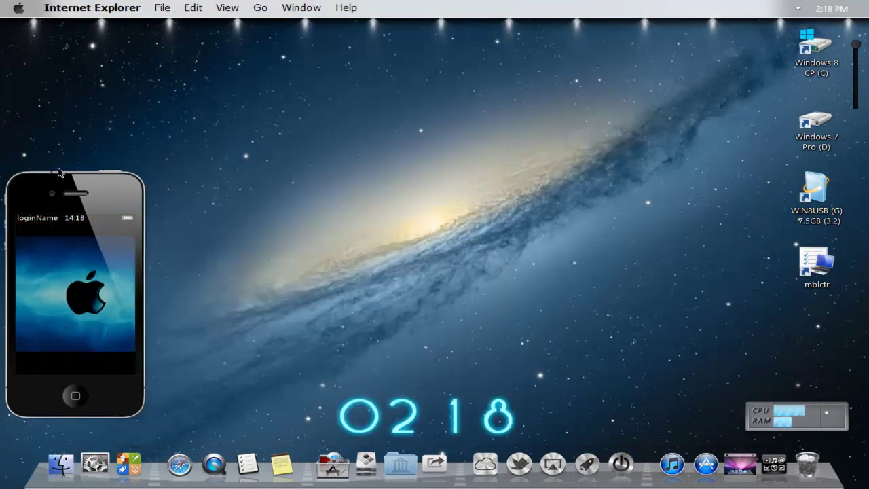
pyautogui.press('F12')
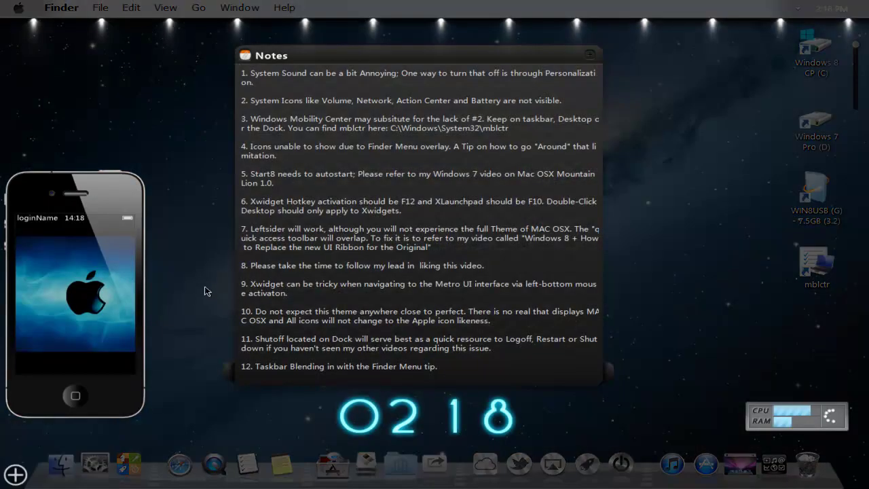
pyautogui.click(163, 175)
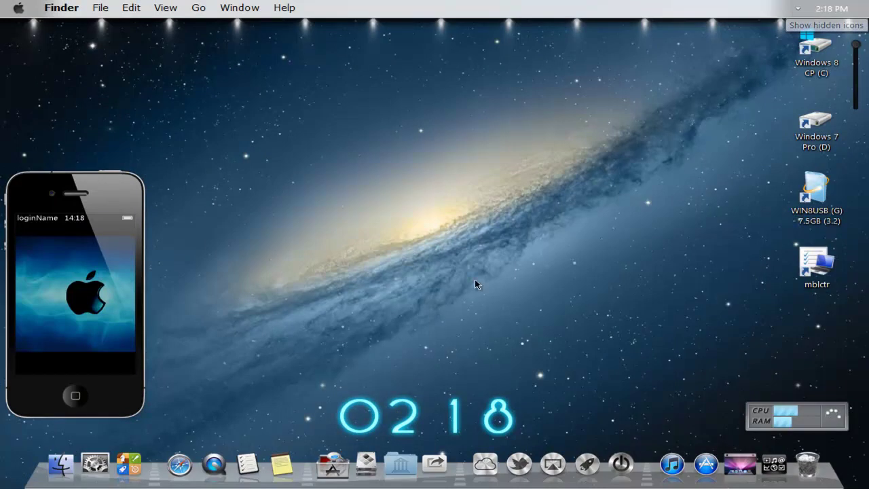
pyautogui.click(327, 468)
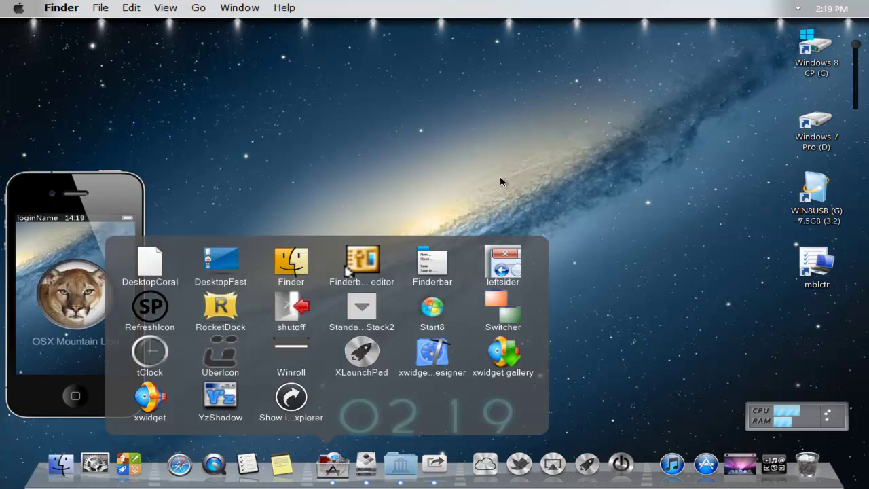
pyautogui.click(494, 183)
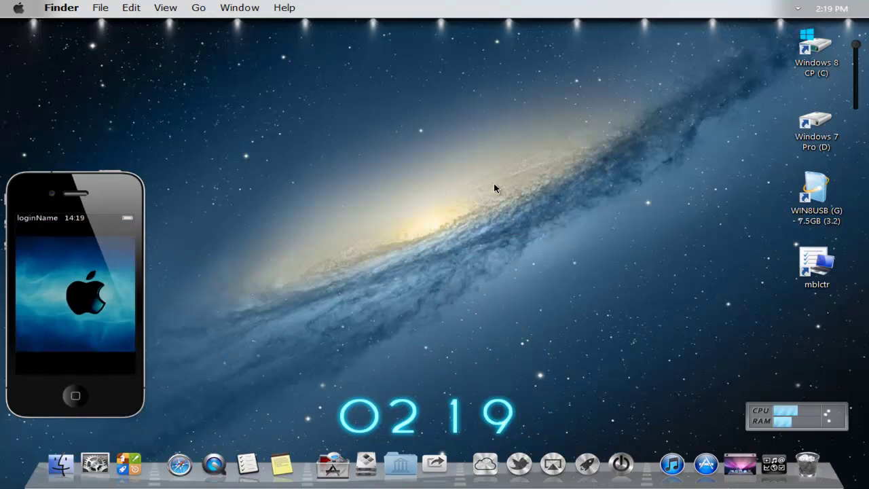
# Show and hide the Notes widget layer, then set the Windows sound scheme to No Sounds
pyautogui.press('F12')
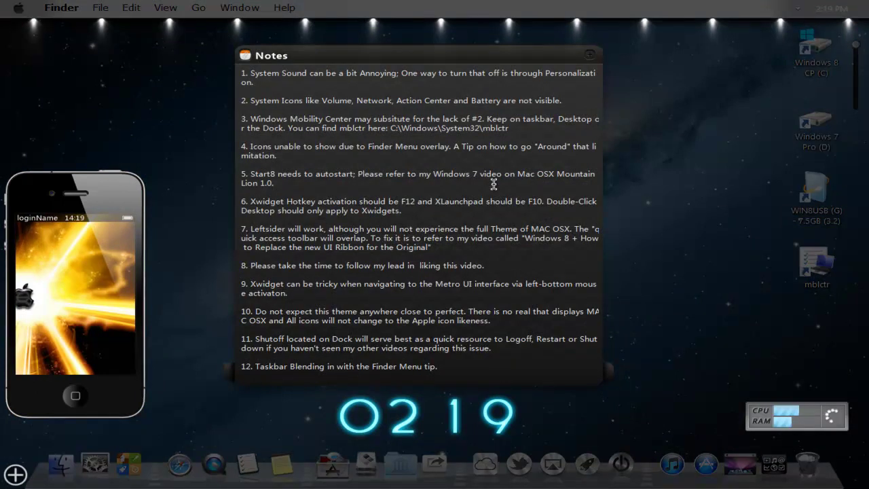
pyautogui.press('F12')
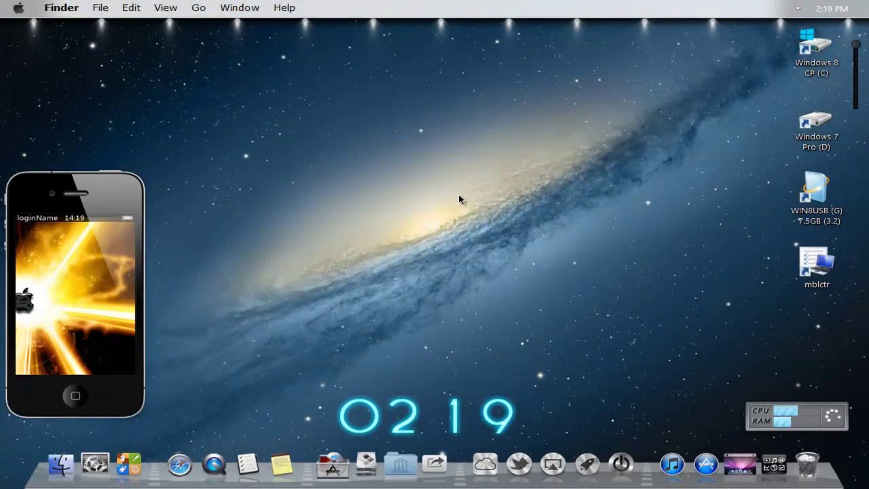
pyautogui.rightClick(458, 198)
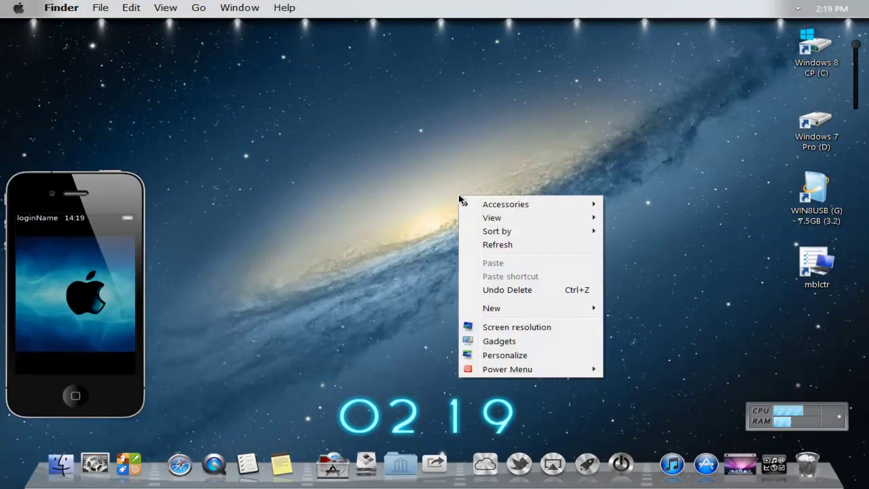
pyautogui.click(485, 356)
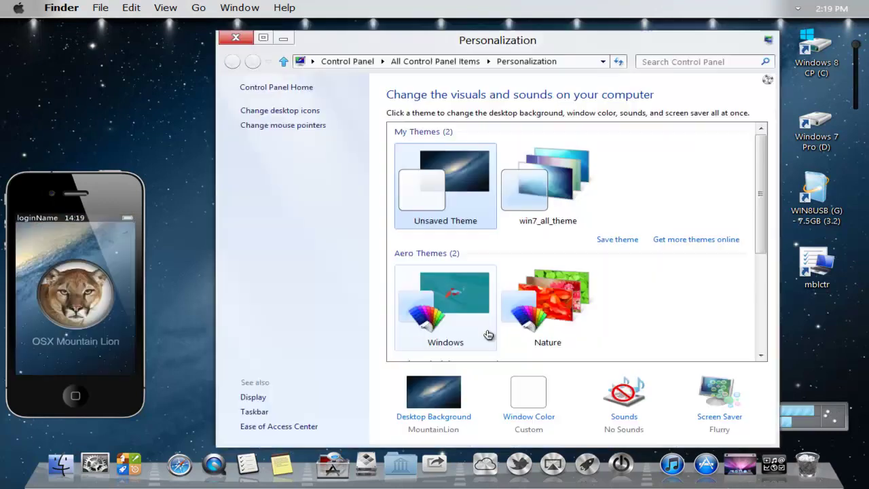
pyautogui.click(624, 416)
pyautogui.click(561, 331)
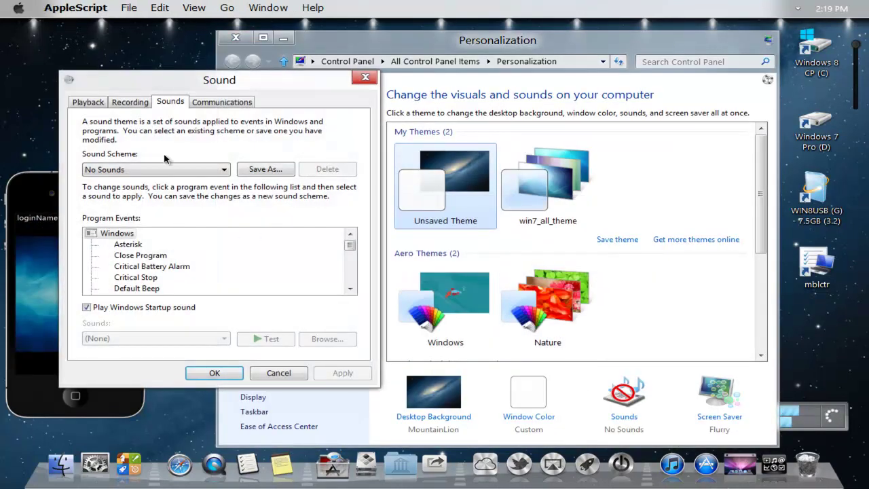
pyautogui.click(141, 171)
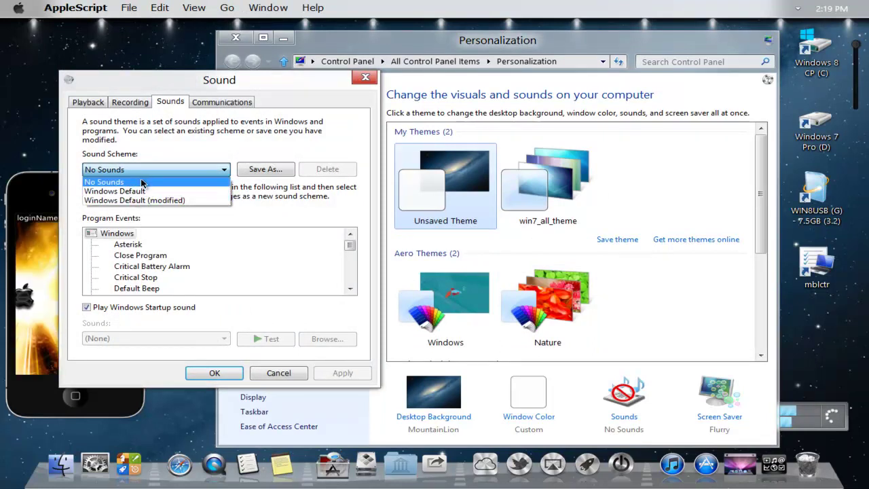
pyautogui.click(142, 182)
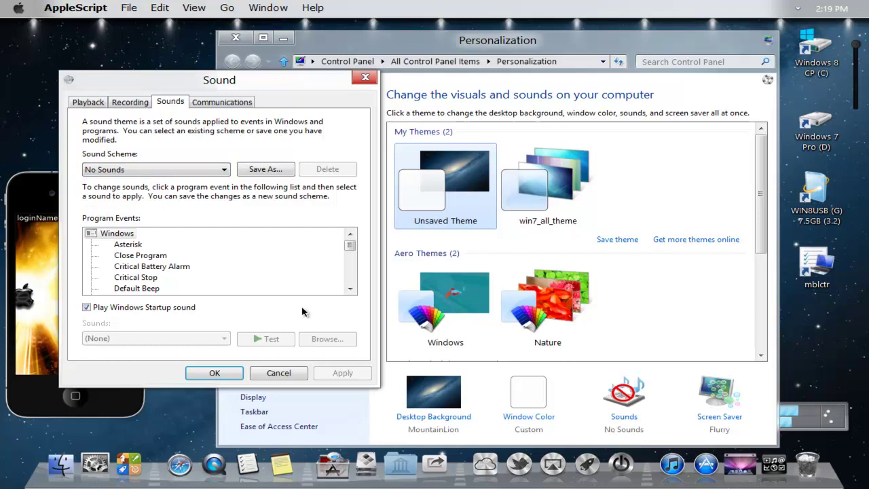
pyautogui.click(216, 375)
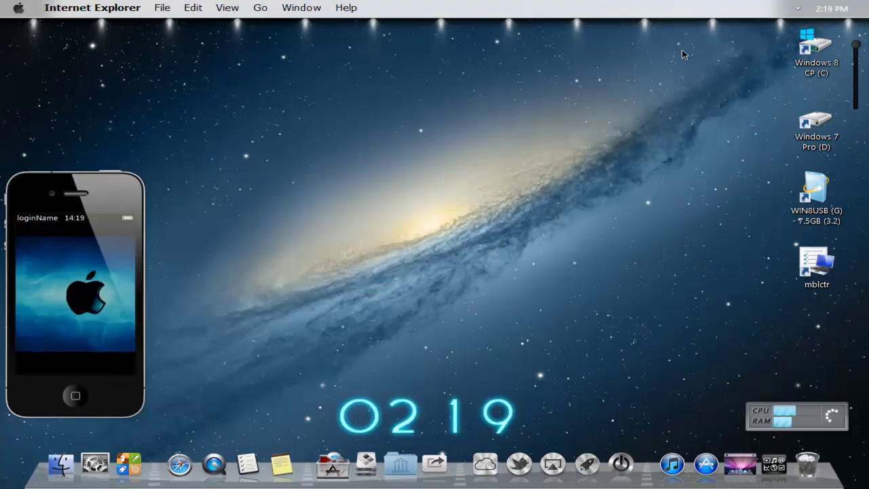
# Dismiss the Notes layer, then view the tray's system icons settings and cancel without changes
pyautogui.press('F12')
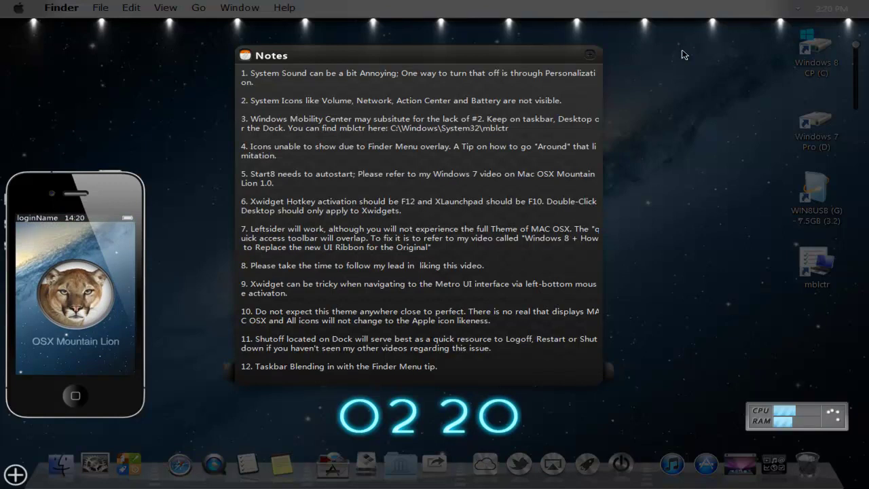
pyautogui.click(684, 55)
pyautogui.click(794, 11)
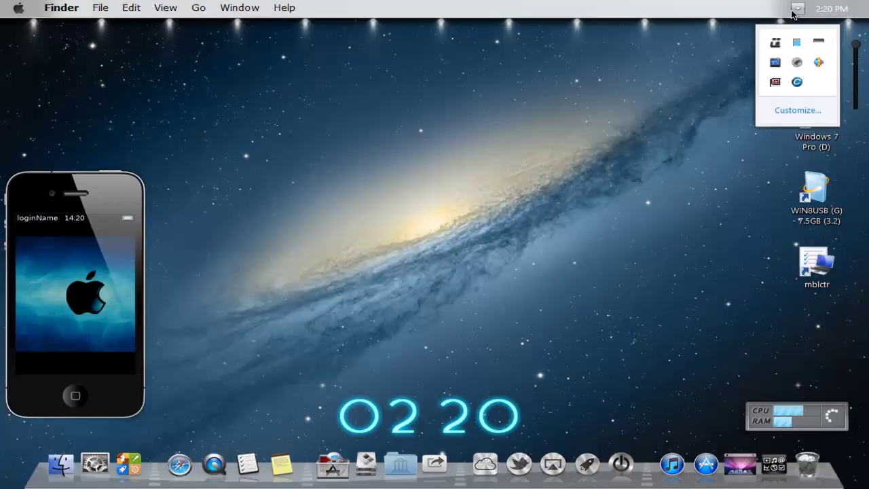
pyautogui.click(784, 112)
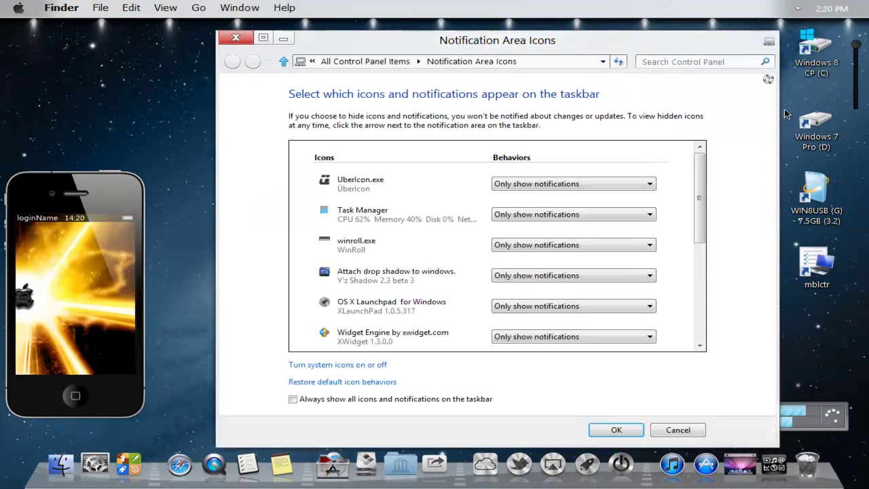
pyautogui.click(356, 364)
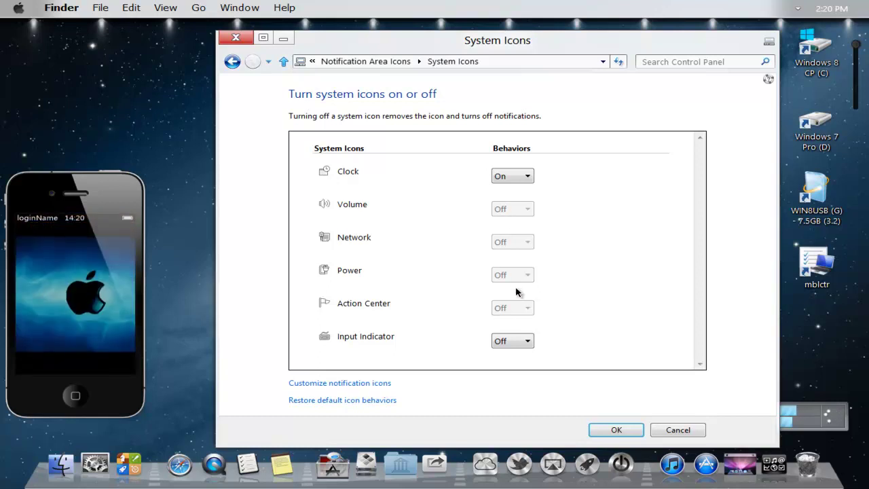
pyautogui.click(683, 430)
pyautogui.click(236, 37)
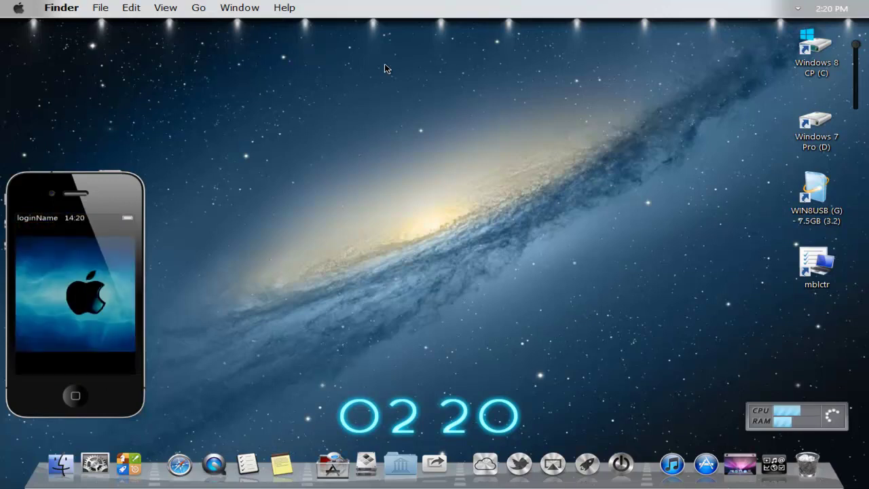
pyautogui.press('F12')
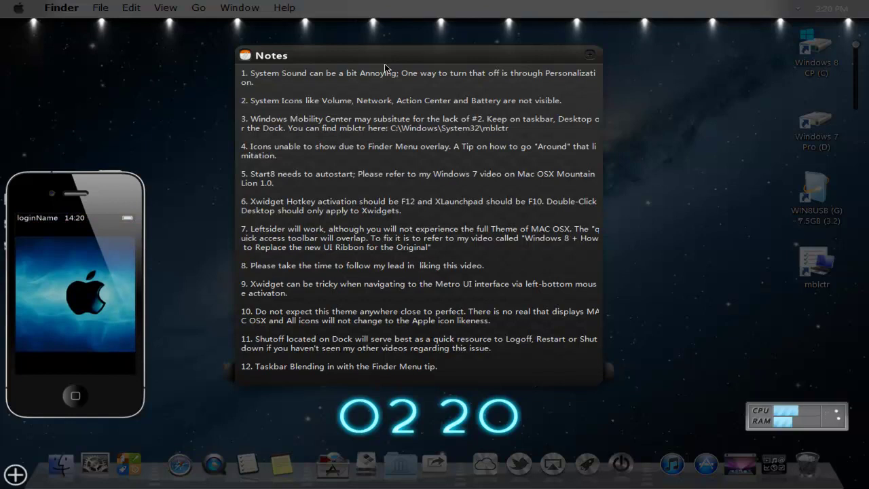
pyautogui.press('F12')
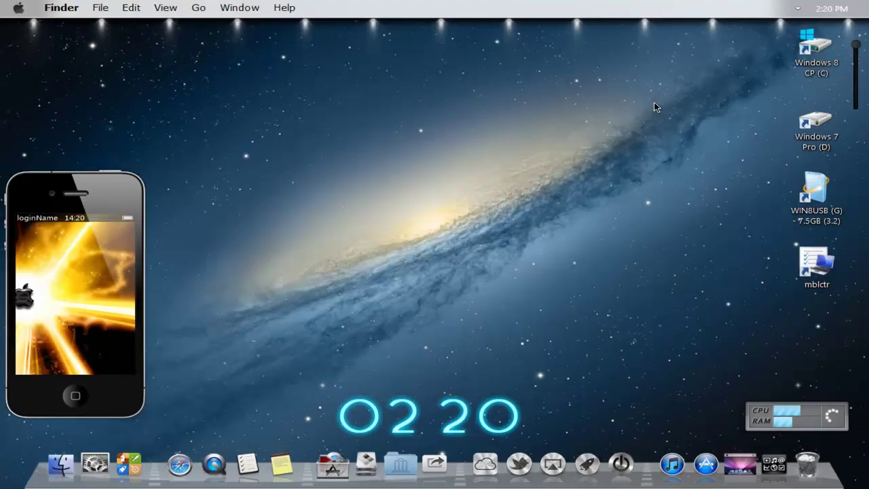
pyautogui.doubleClick(819, 267)
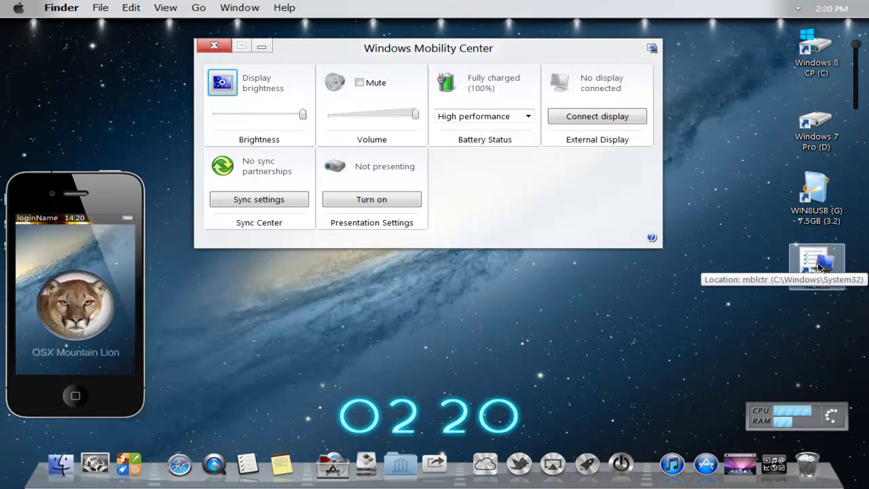
pyautogui.moveTo(435, 53); pyautogui.dragTo(428, 87)
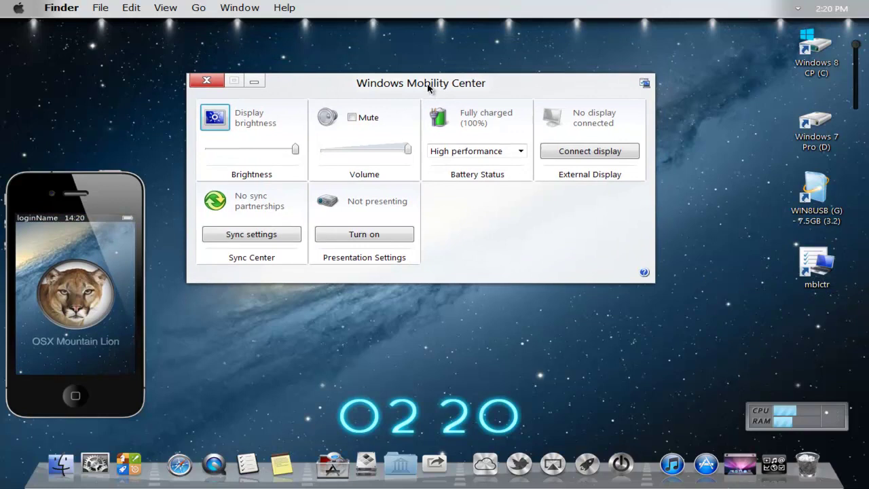
pyautogui.click(208, 82)
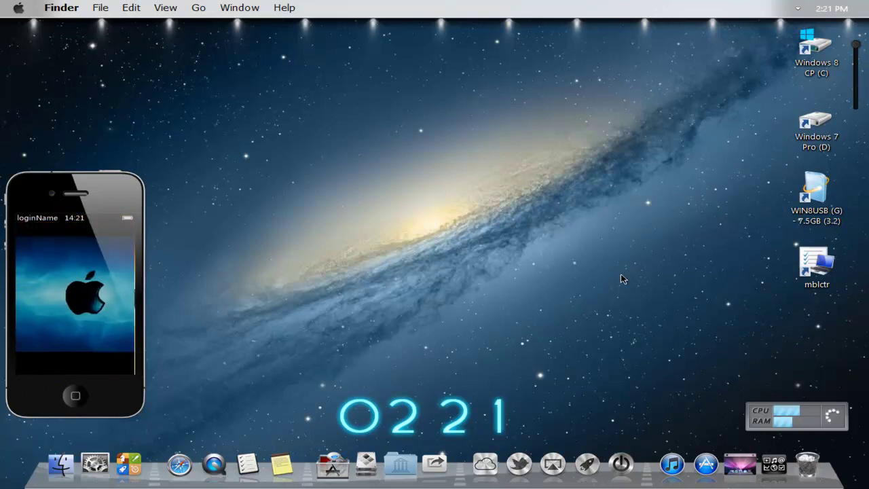
# Show and dismiss the widget layer, then exit the Finderbar to reveal the taskbar
pyautogui.press('F12')
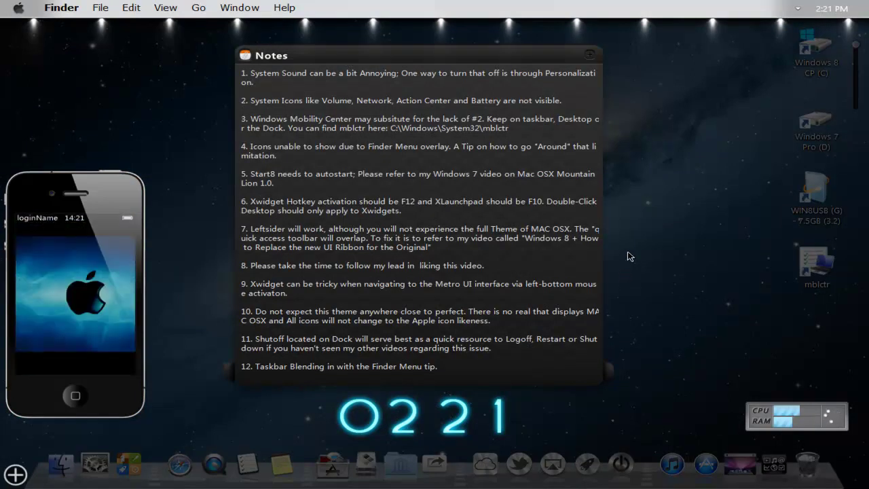
pyautogui.click(630, 257)
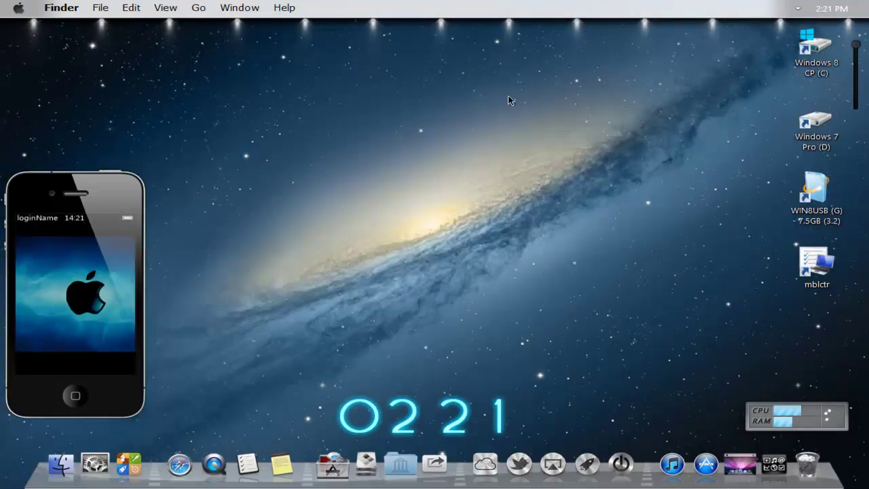
pyautogui.rightClick(311, 8)
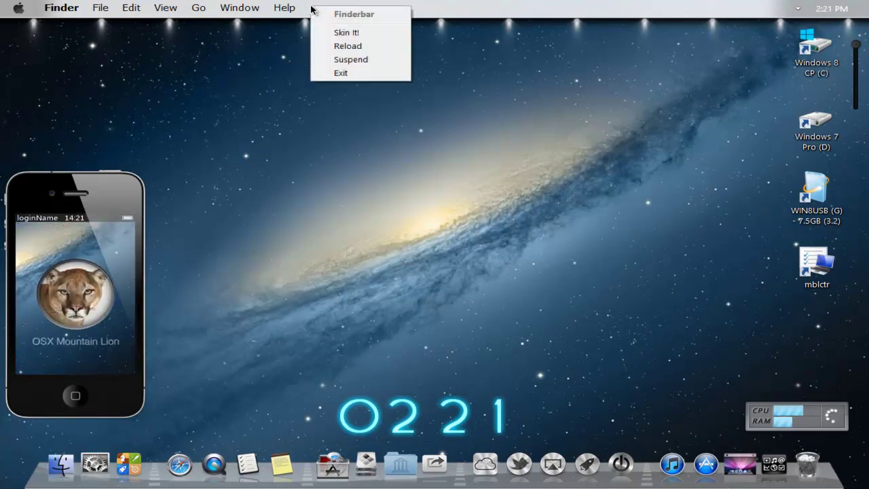
pyautogui.click(334, 72)
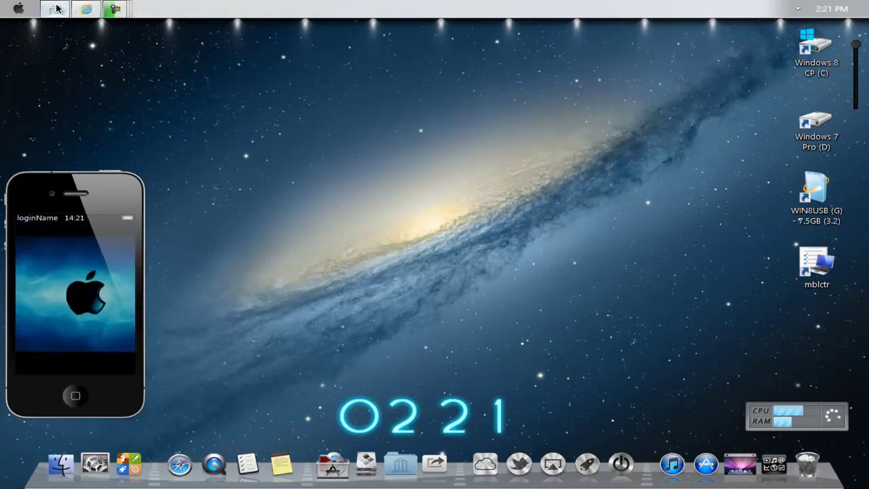
# Unlock the taskbar and bring up its Toolbars submenu
pyautogui.moveTo(115, 8)
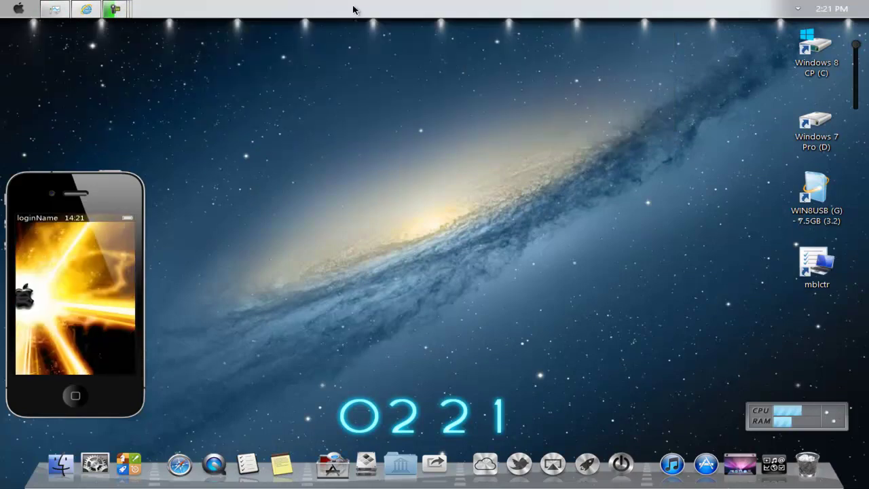
pyautogui.rightClick(354, 9)
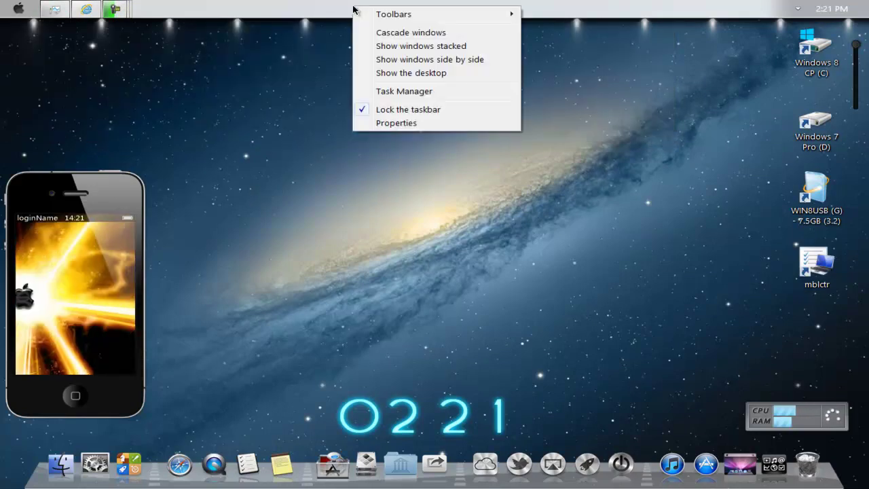
pyautogui.click(379, 115)
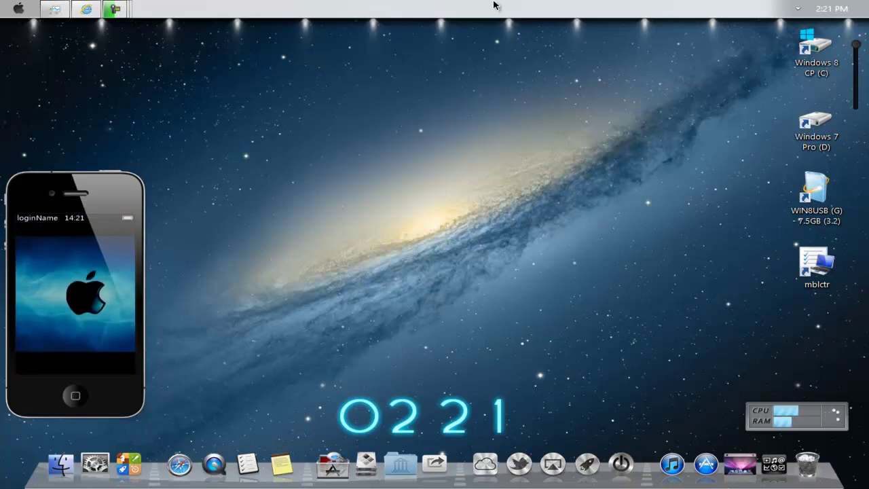
pyautogui.rightClick(548, 13)
pyautogui.moveTo(570, 18)
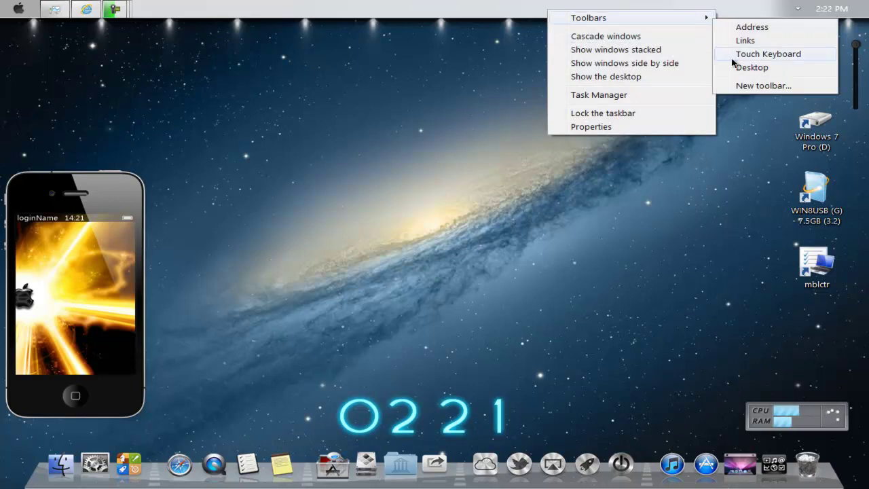
# Create a new folder on the Desktop and add it as a 'New folder' taskbar toolbar
pyautogui.click(740, 86)
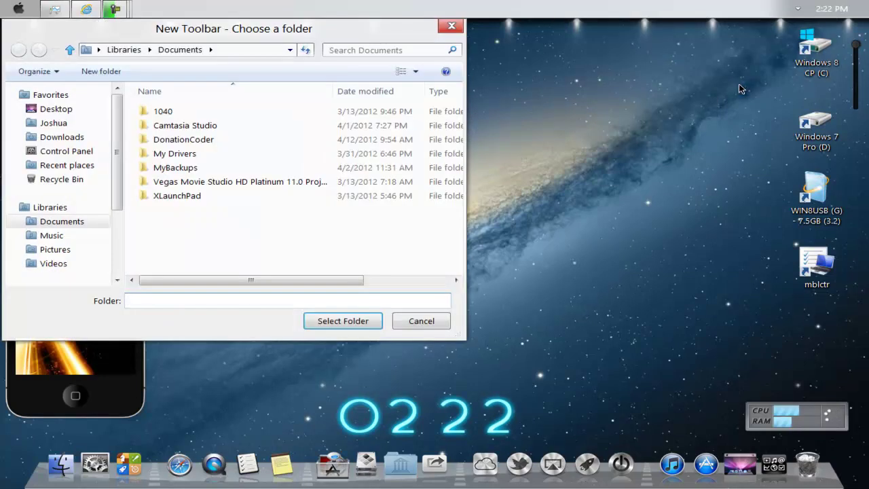
pyautogui.click(60, 110)
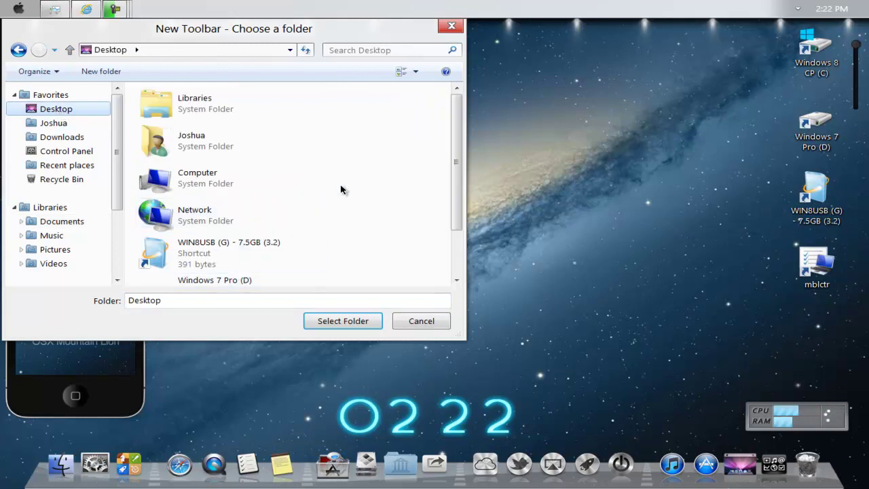
pyautogui.click(103, 72)
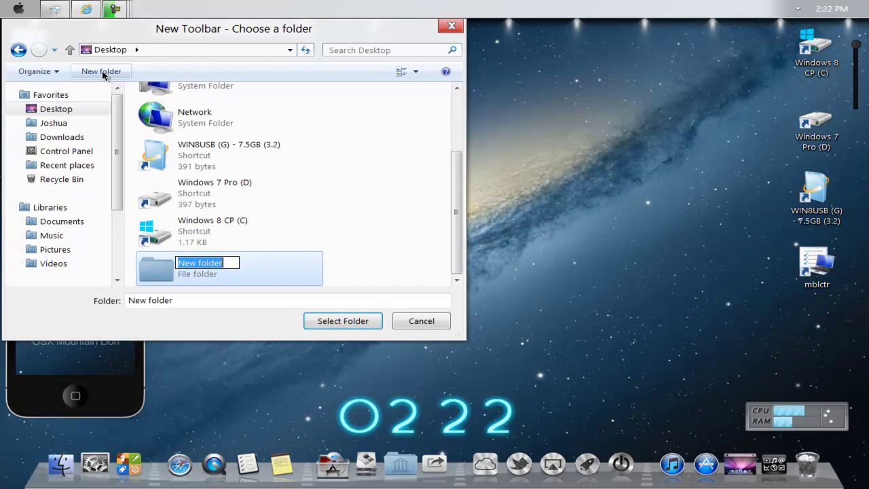
pyautogui.write('W')
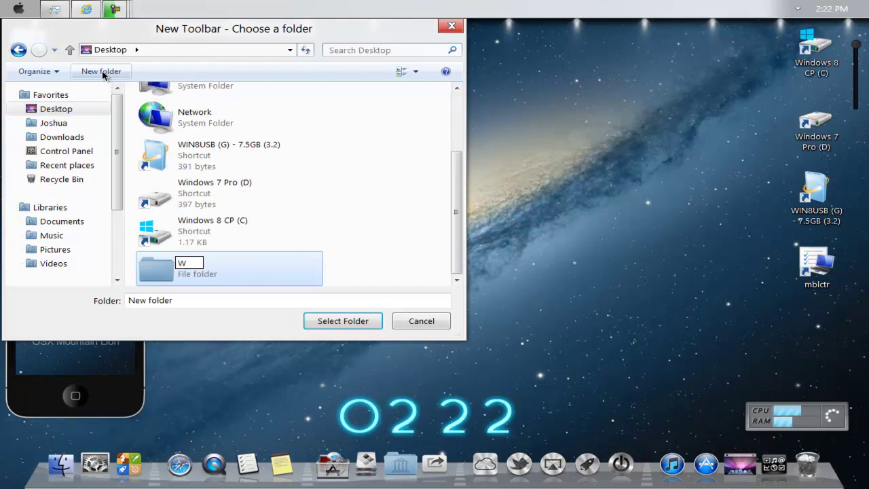
pyautogui.click(342, 322)
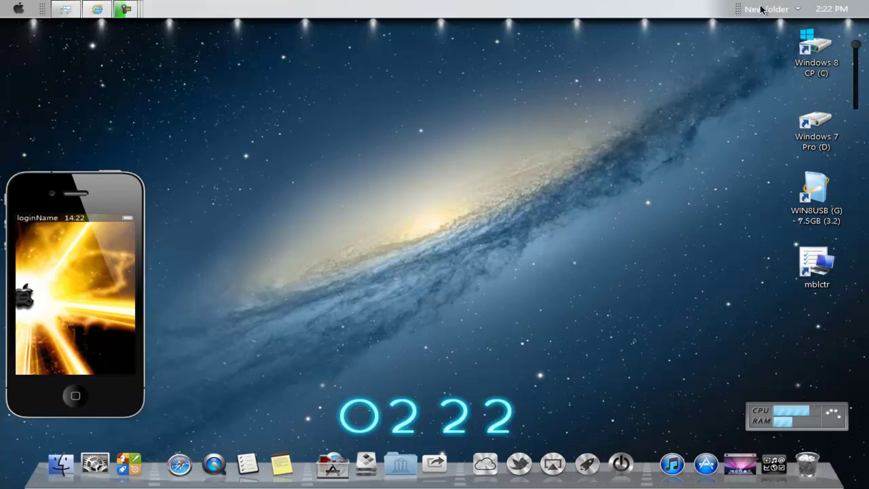
# Drag the New folder toolbar to the far left, hide its title, and shift icons toward centre
pyautogui.moveTo(761, 15); pyautogui.dragTo(38, 10)
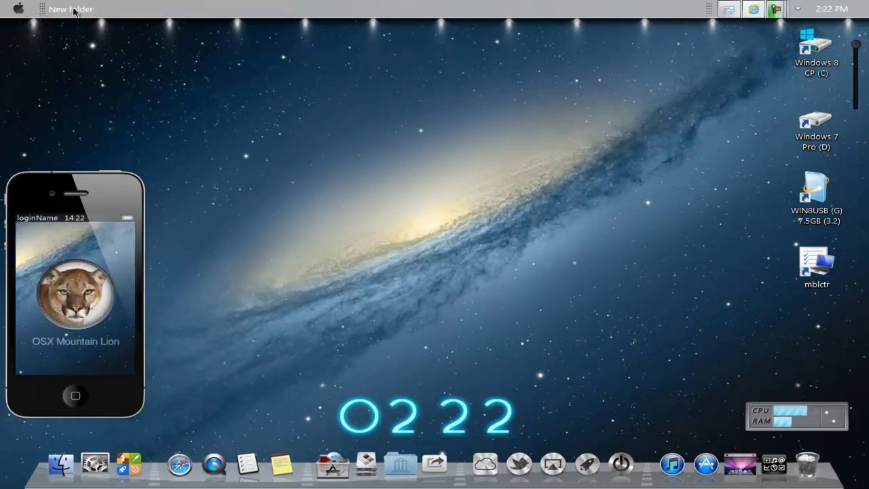
pyautogui.rightClick(73, 9)
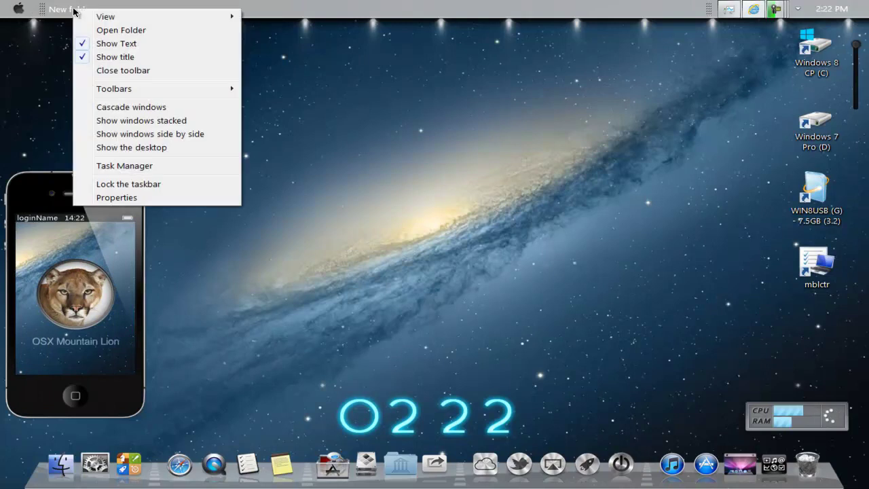
pyautogui.click(97, 57)
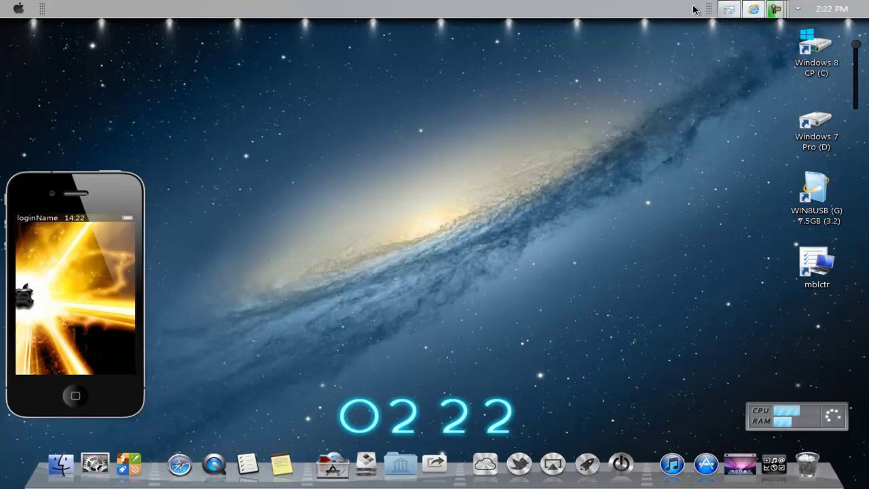
pyautogui.moveTo(708, 8); pyautogui.dragTo(483, 11)
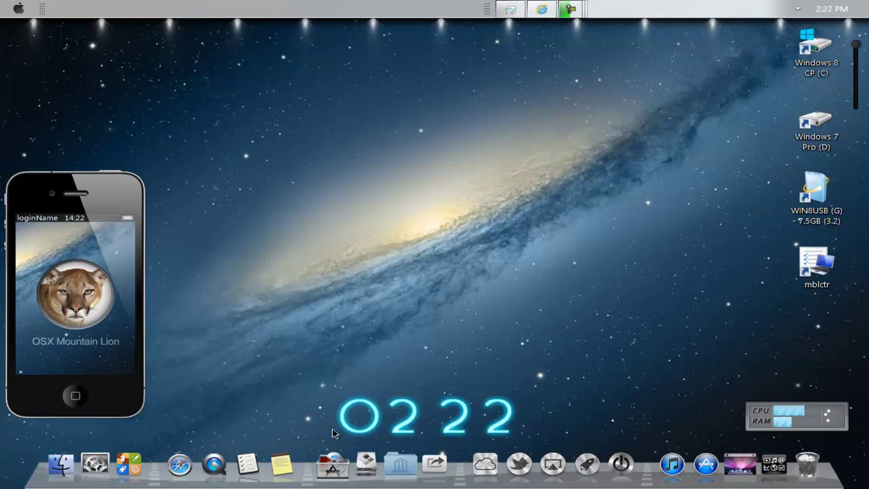
# Relaunch the Finderbar, nudge the program icons further left, and lock the taskbar again
pyautogui.click(332, 458)
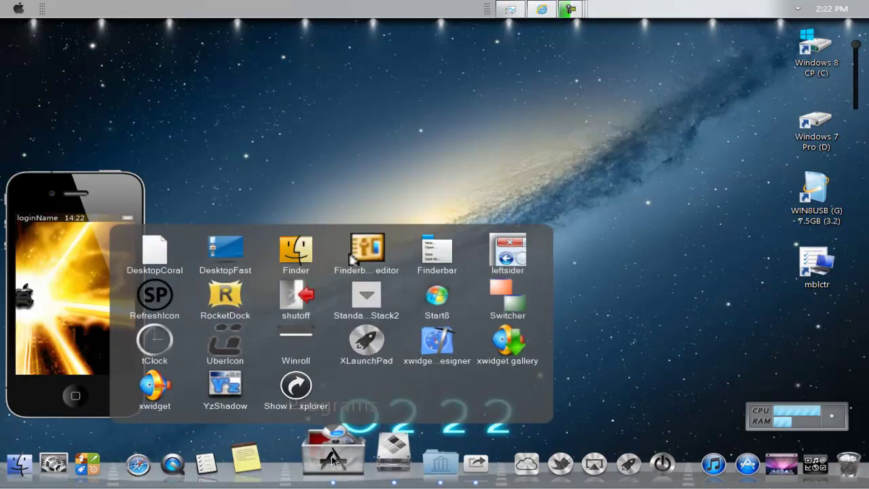
pyautogui.click(448, 252)
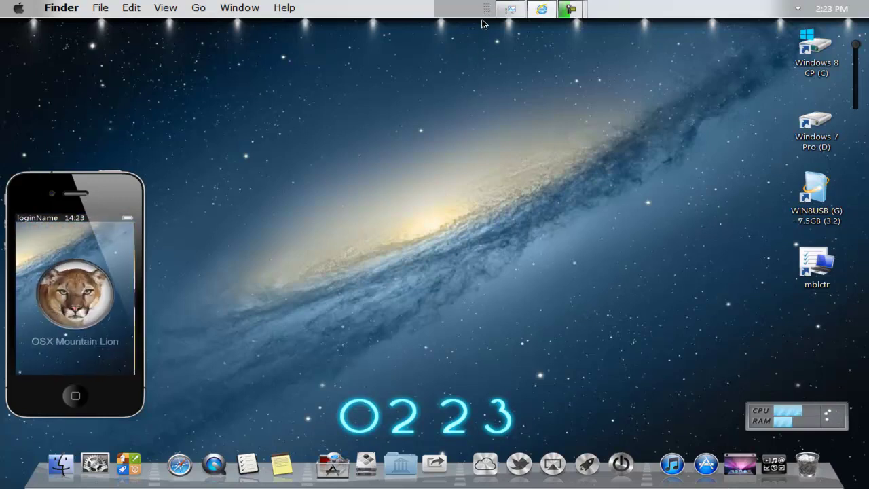
pyautogui.moveTo(486, 10); pyautogui.dragTo(439, 10)
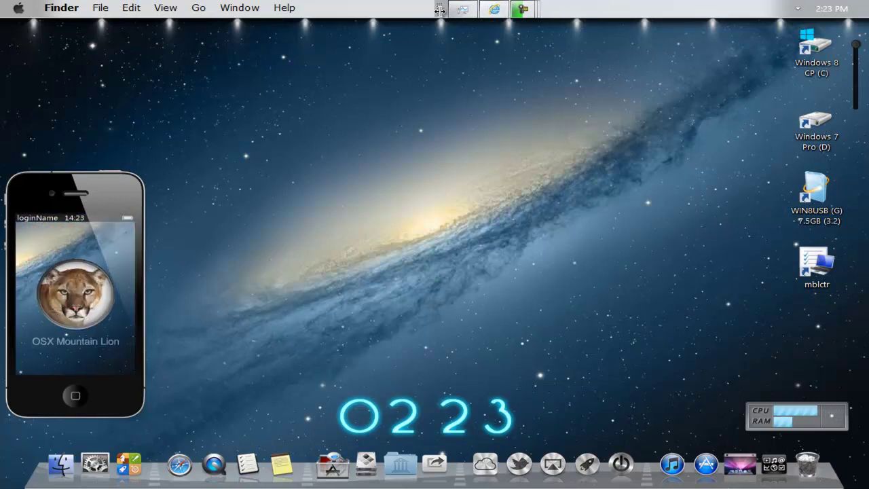
pyautogui.moveTo(451, 8)
pyautogui.rightClick(564, 13)
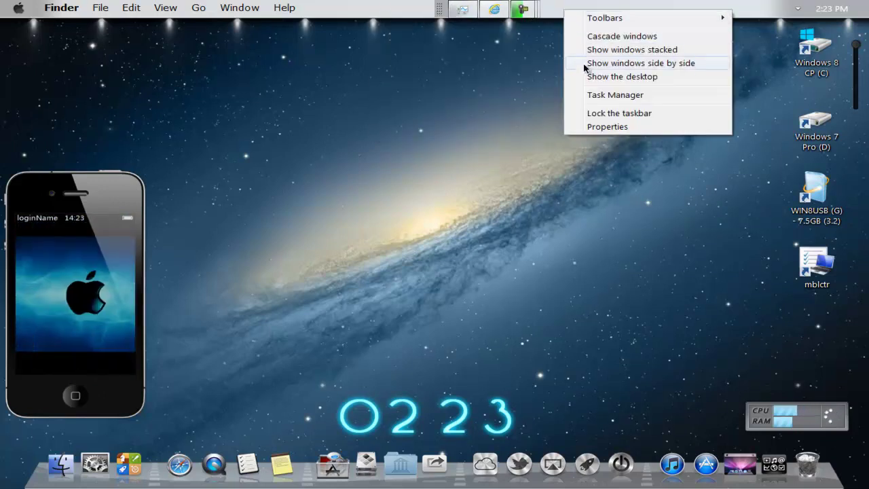
pyautogui.click(594, 114)
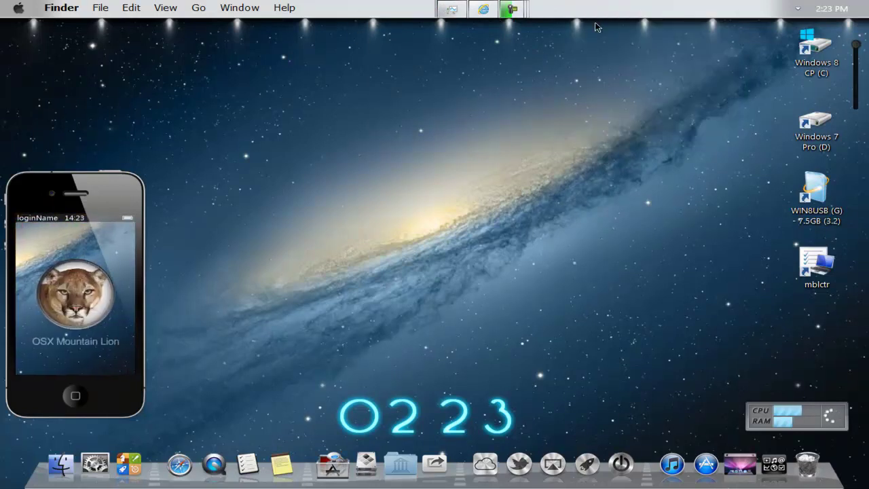
pyautogui.moveTo(452, 11)
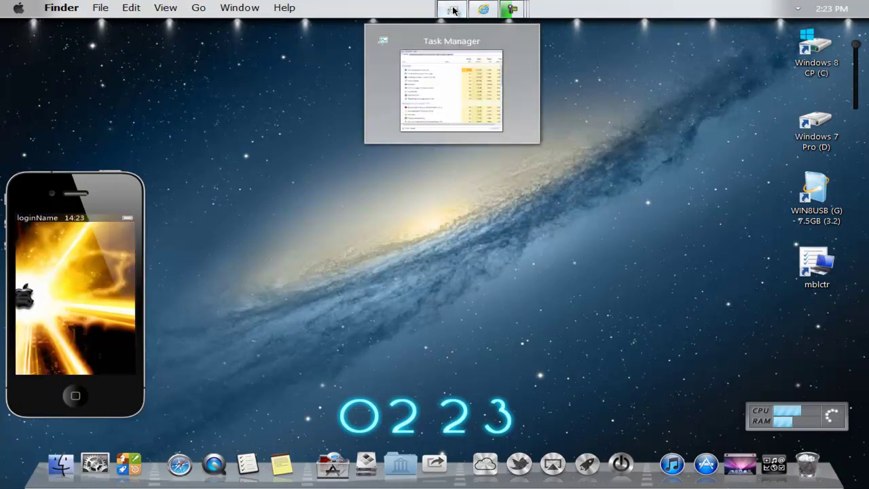
pyautogui.doubleClick(479, 394)
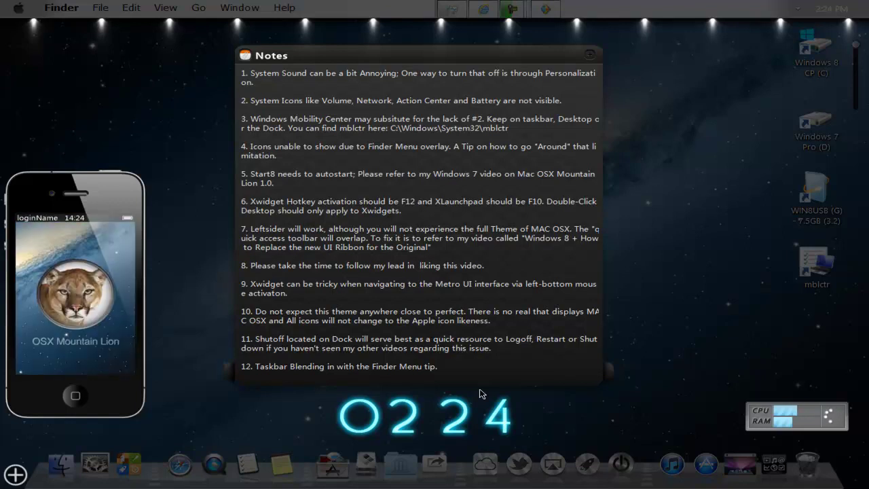
pyautogui.click(626, 278)
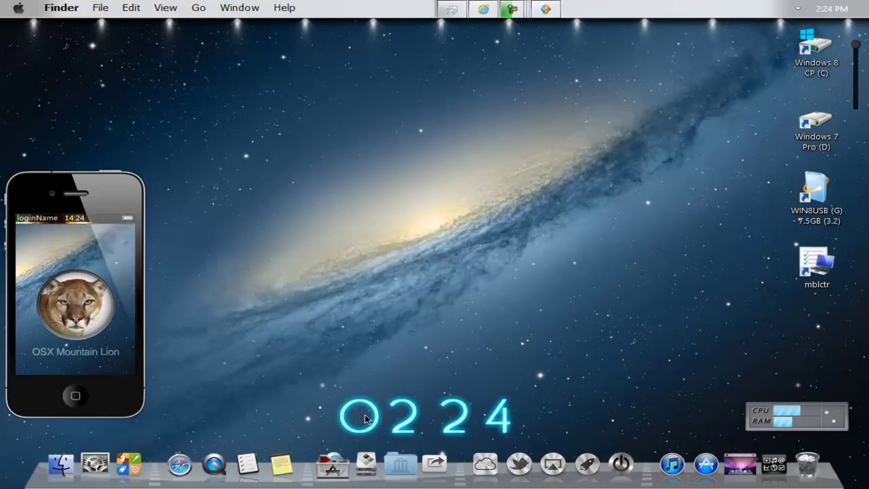
pyautogui.click(332, 465)
pyautogui.click(367, 270)
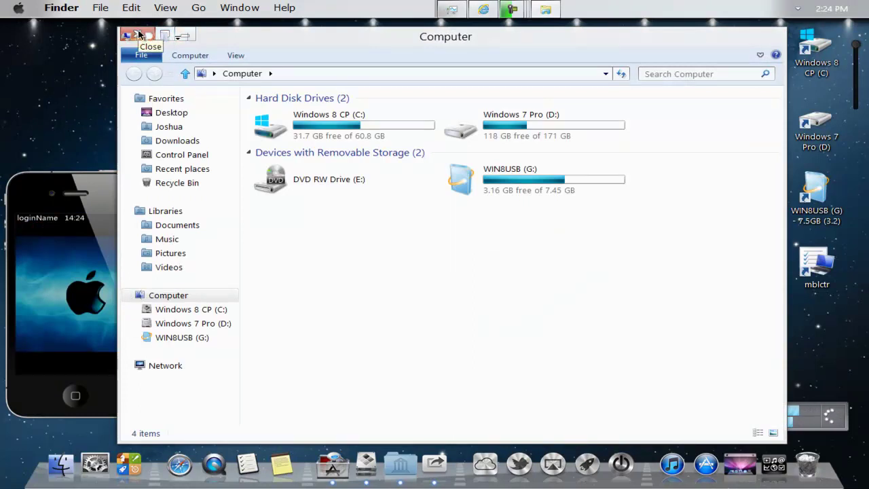
pyautogui.click(139, 34)
pyautogui.press('F12')
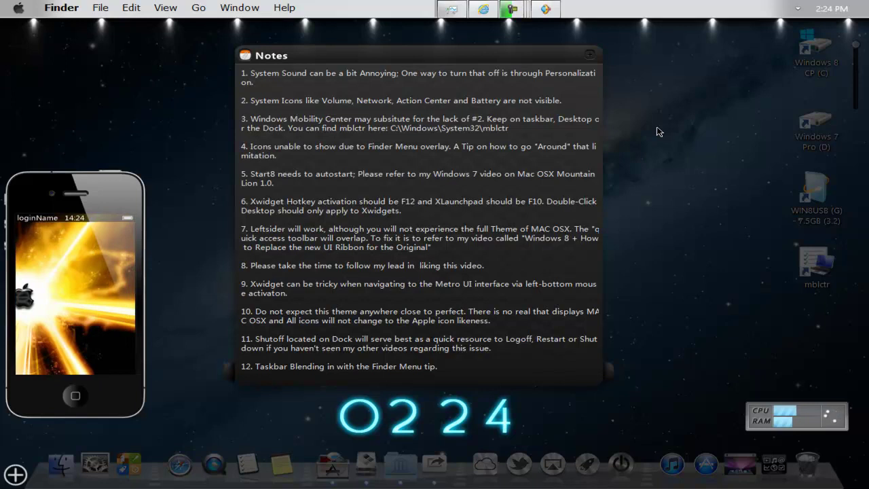
pyautogui.press('F12')
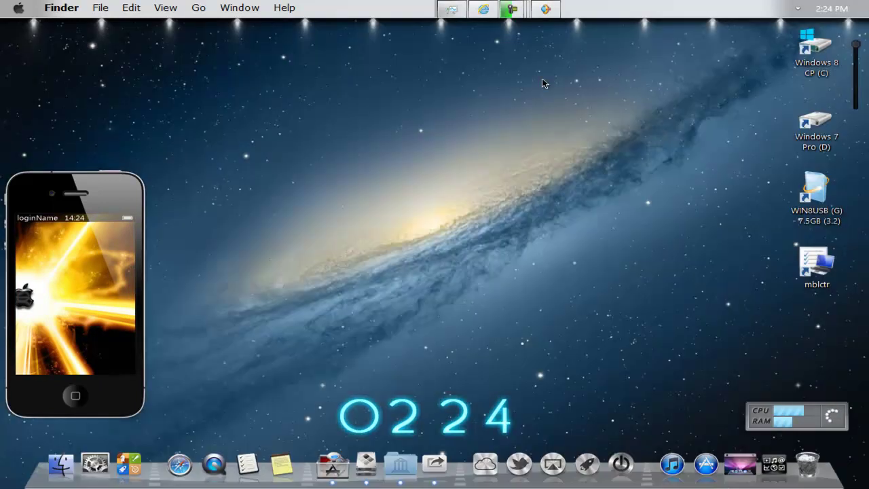
# Bring the YouTube page in Internet Explorer forward and close its developer tools pane
pyautogui.click(488, 8)
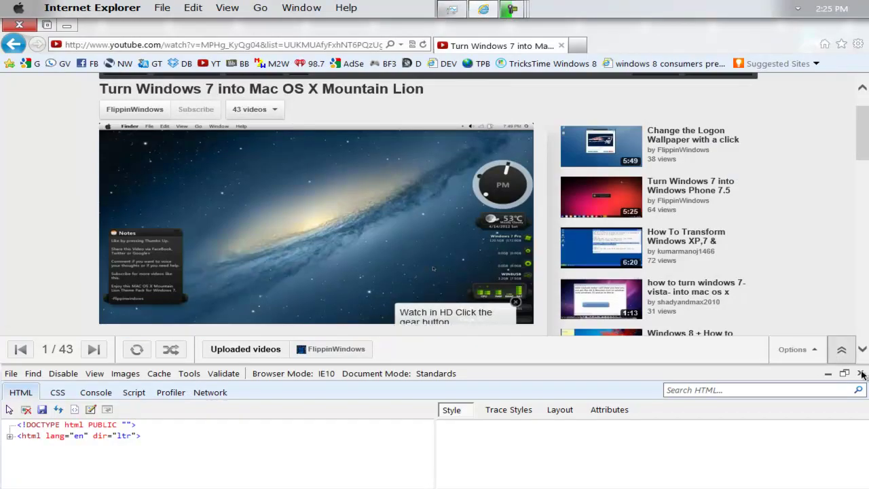
pyautogui.click(861, 374)
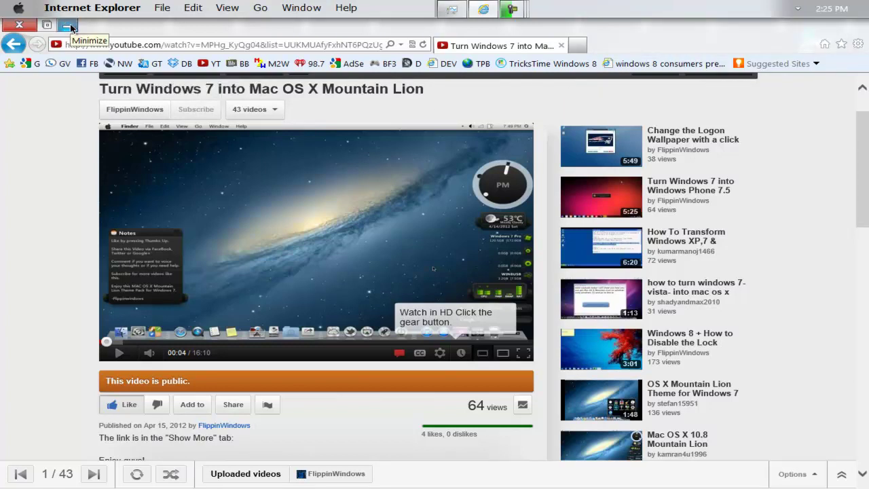
# Minimise Internet Explorer and double-click the desktop to show the Notes widget layer
pyautogui.click(68, 25)
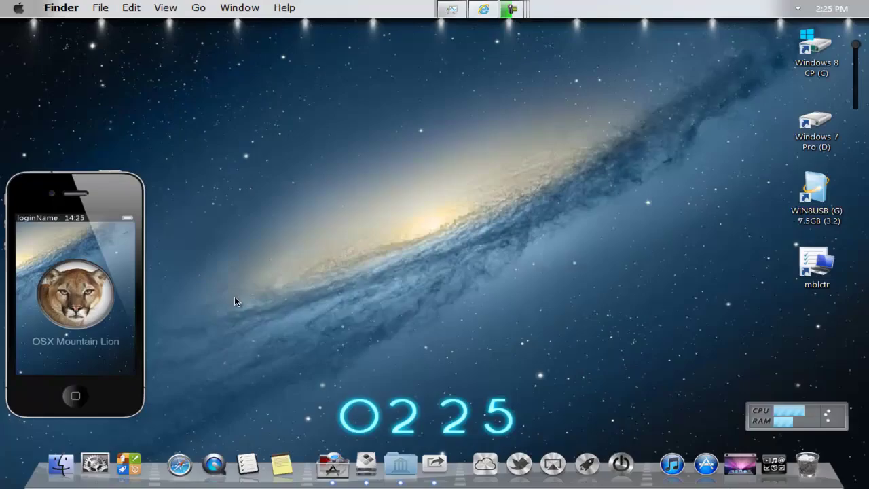
pyautogui.doubleClick(272, 296)
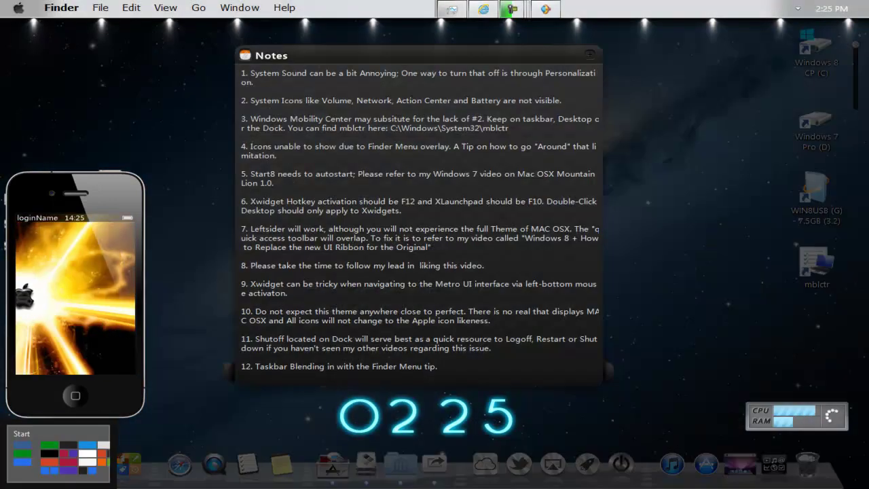
pyautogui.click(2, 486)
pyautogui.click(333, 236)
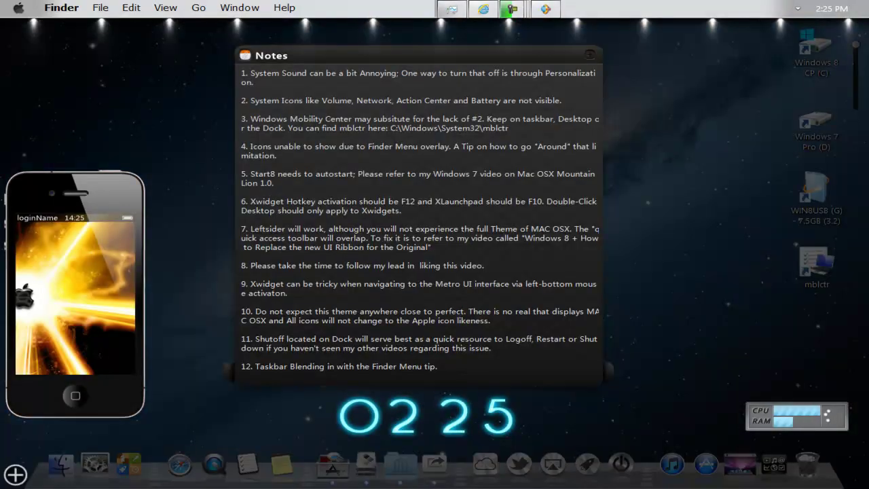
# Open the Start screen from the bottom-left corner and return via the Desktop tile
pyautogui.click(2, 487)
pyautogui.click(2, 486)
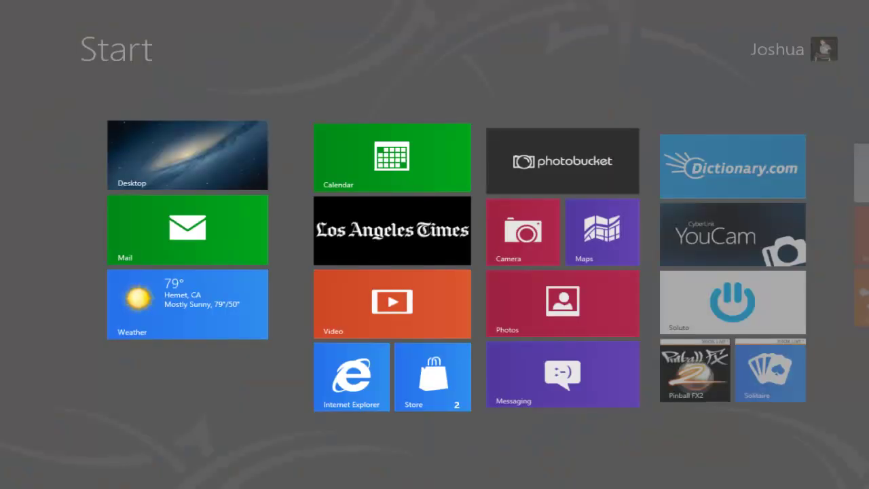
pyautogui.click(242, 190)
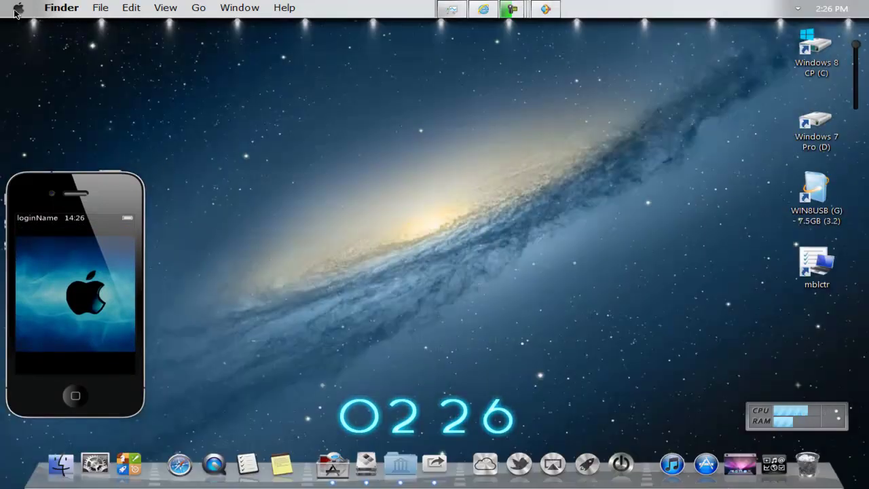
pyautogui.click(16, 8)
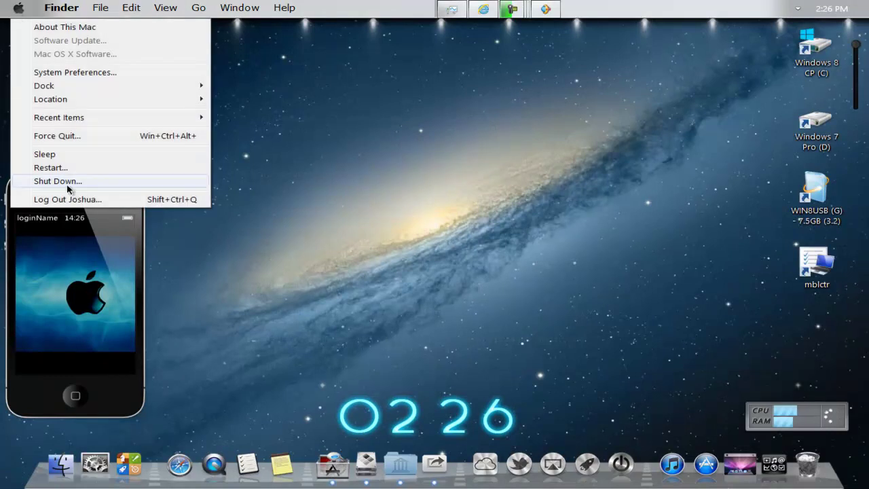
pyautogui.click(332, 177)
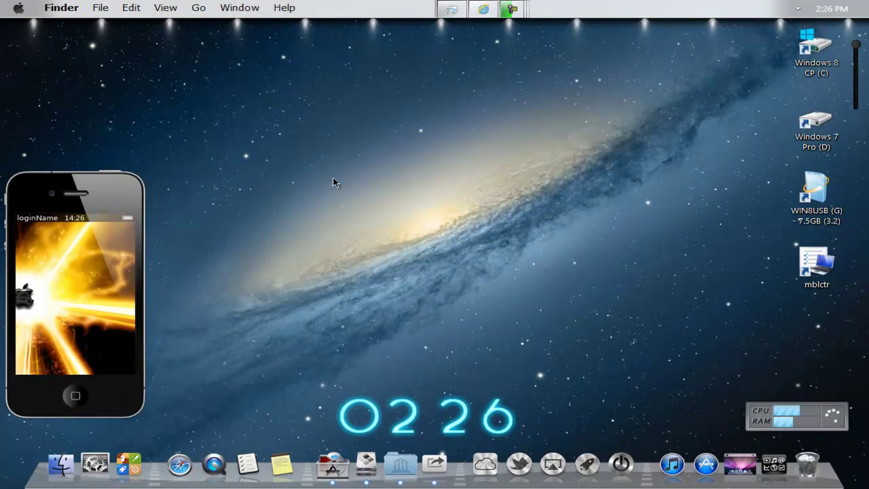
pyautogui.press('F12')
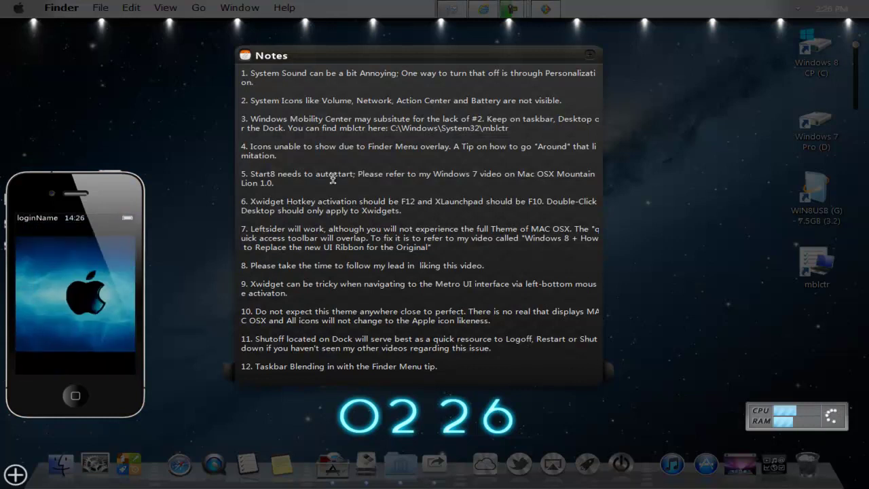
# Hide the widget layer and open Personalization from the desktop's shortcut menu
pyautogui.press('F12')
pyautogui.rightClick(359, 167)
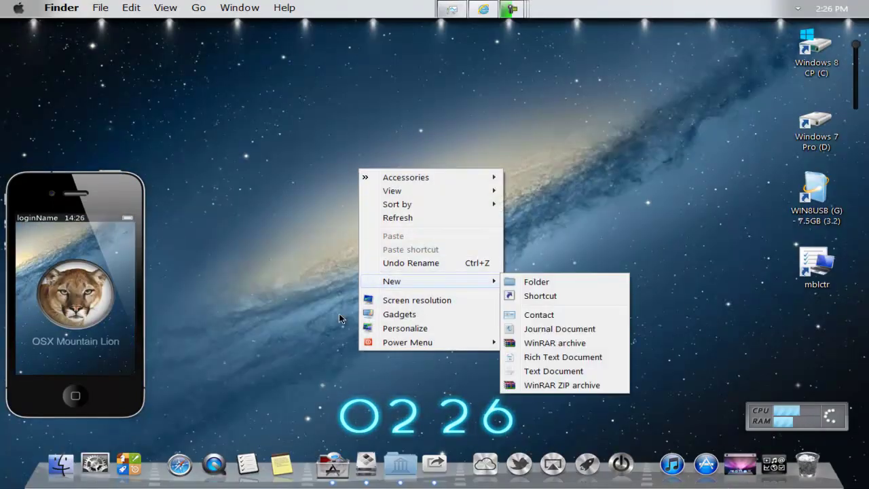
pyautogui.click(390, 330)
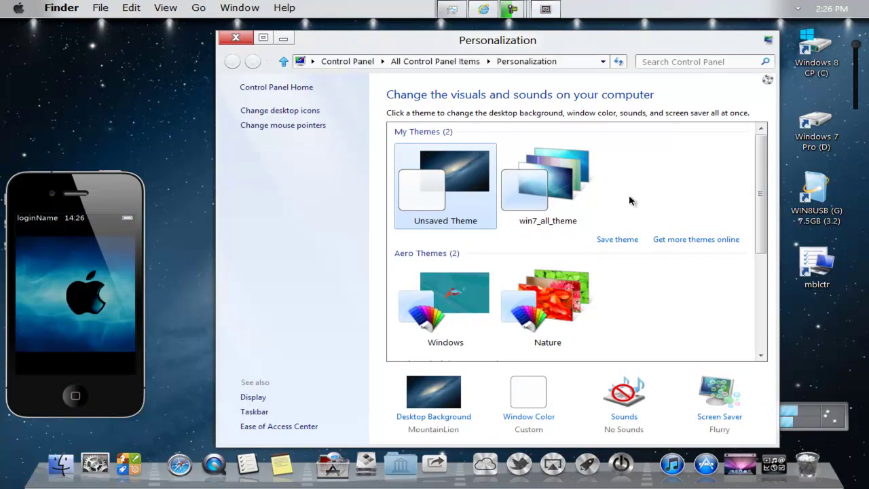
# Inspect the Custom window colour's hue, saturation and brightness mixer, then return to Personalization
pyautogui.click(523, 418)
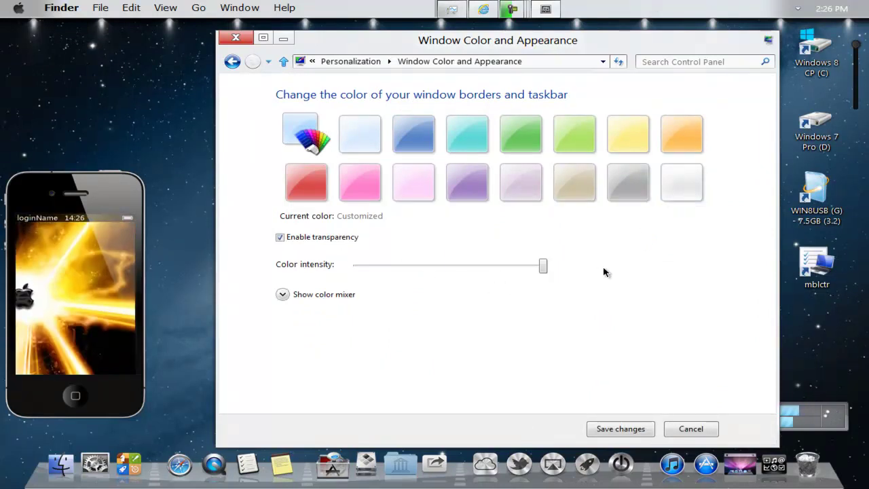
pyautogui.click(283, 295)
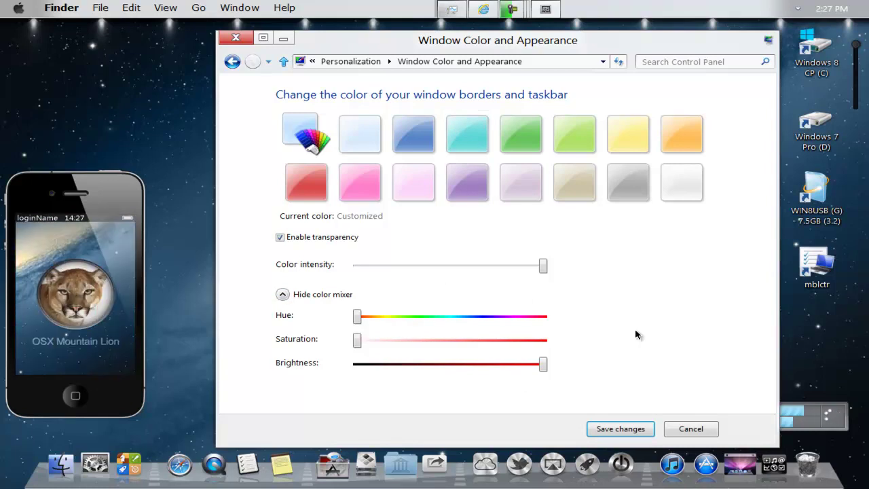
pyautogui.click(232, 62)
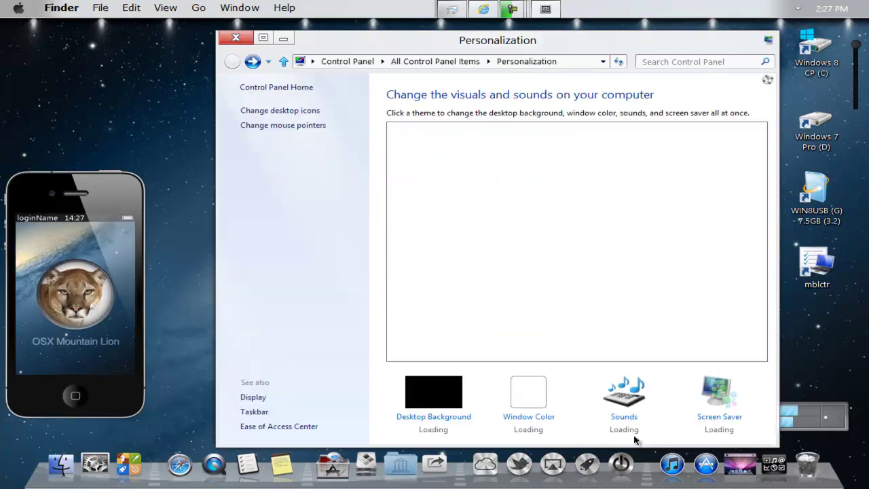
# Close the Personalization window to return to the galaxy desktop with dock and clock
pyautogui.click(231, 41)
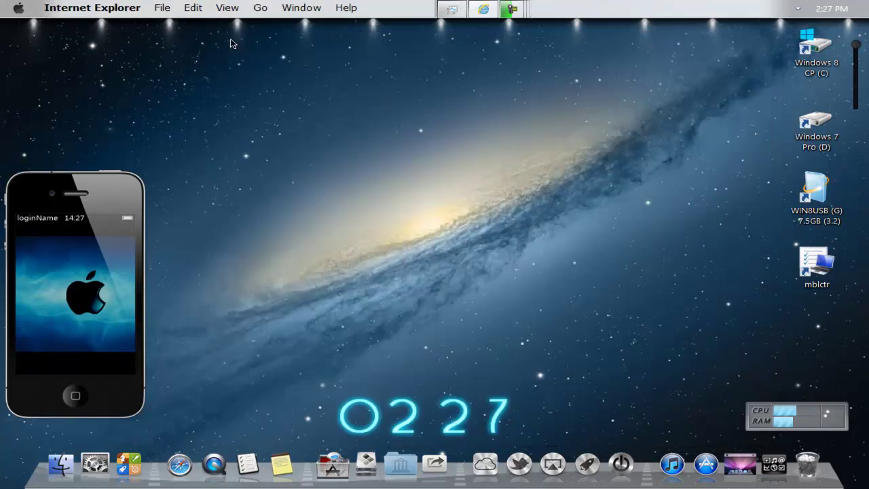